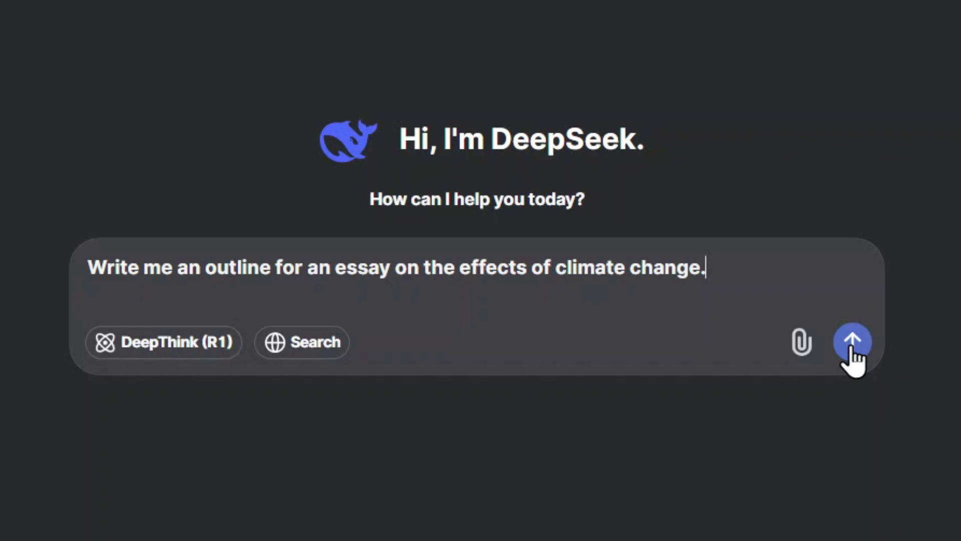
Step: Submit the prompt for a seven-section climate change essay outline, introduction through conclusion
click(852, 350)
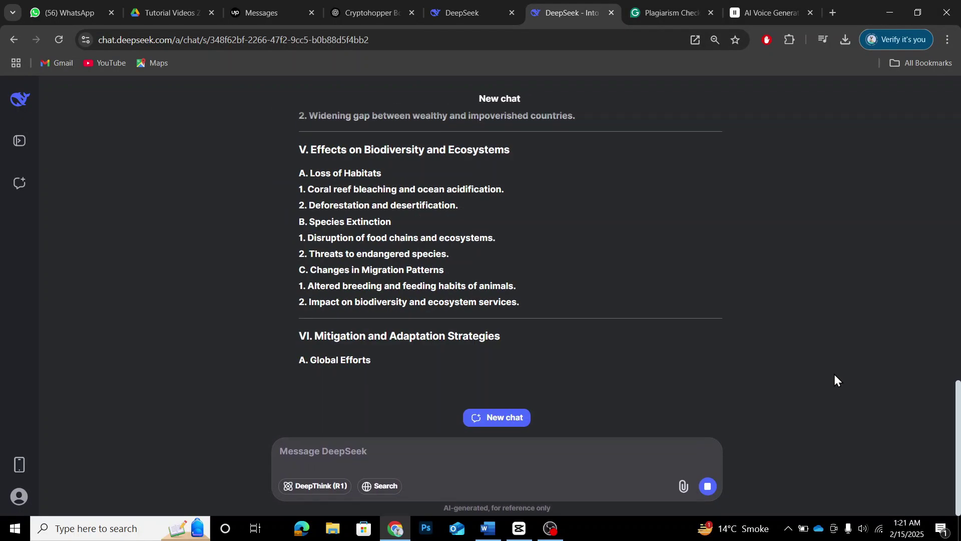
scroll(834, 374, up, 5)
scroll(834, 375, up, 15)
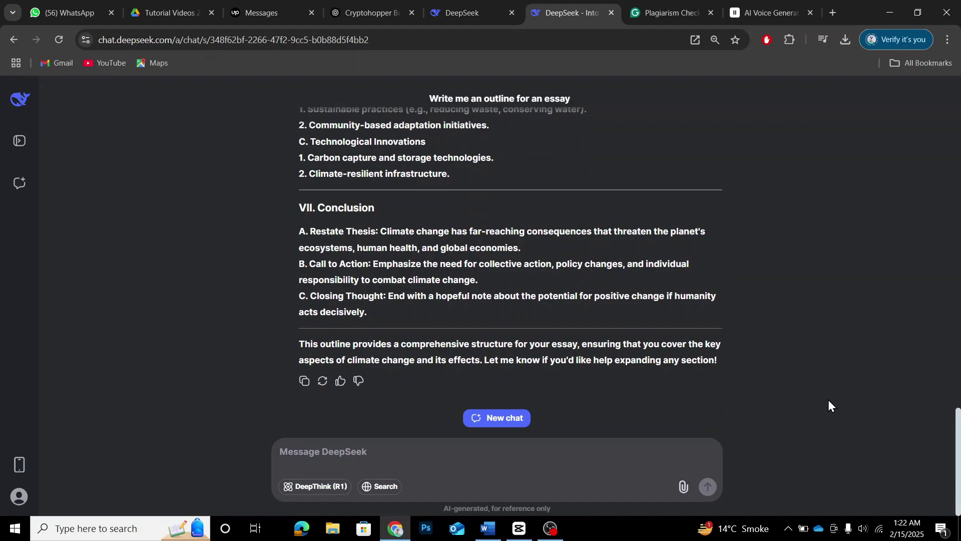
text(Write me a short introduction on the effects of climate change.)
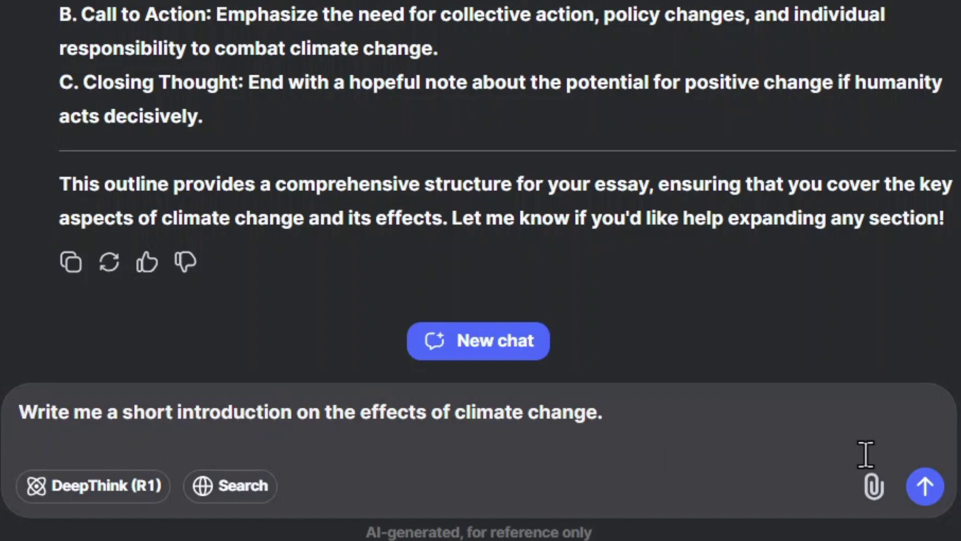
Step: Submit the request for a short introduction paragraph on climate change's effects
click(924, 484)
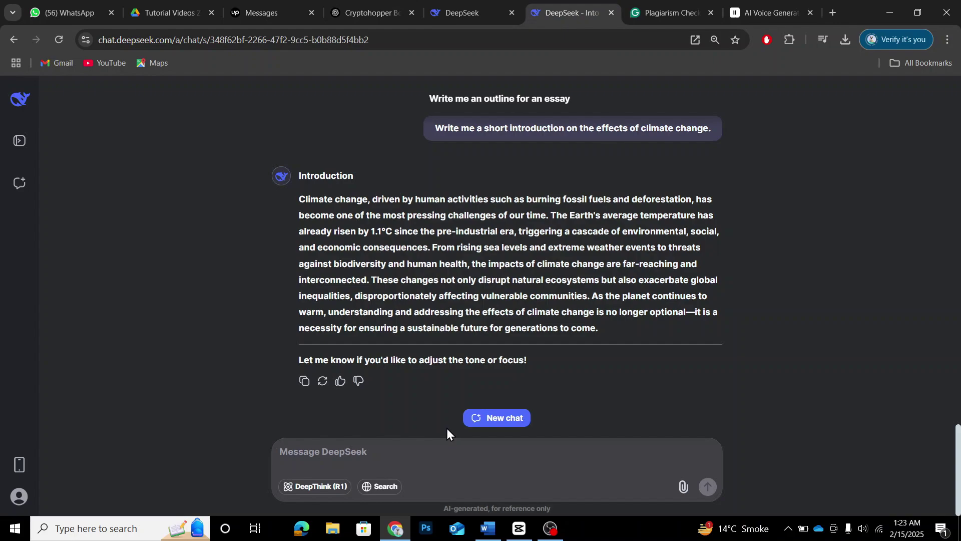
Step: Paste and send the prompt asking for a paragraph on climate change's main causes
click(451, 449)
text(Write a paragraph about the main causes of climate change.)
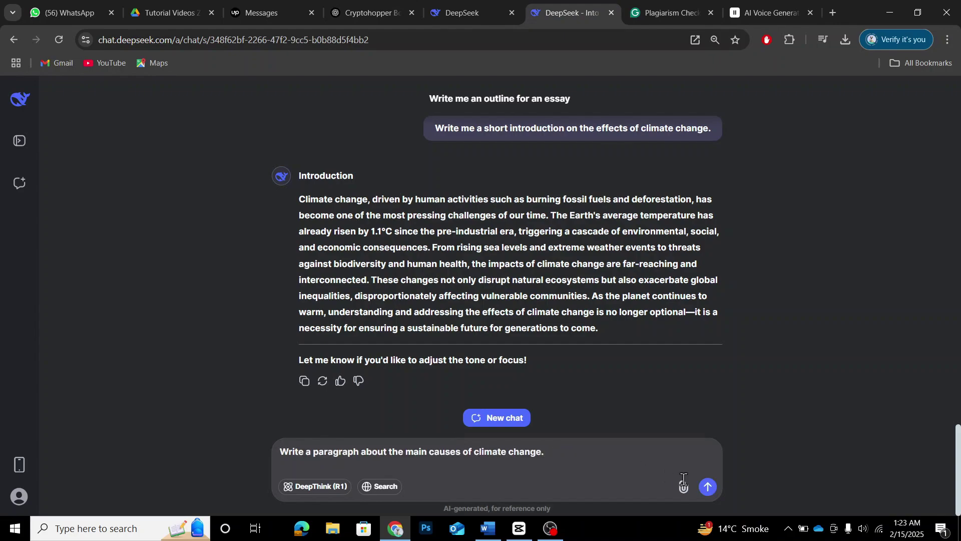
click(703, 485)
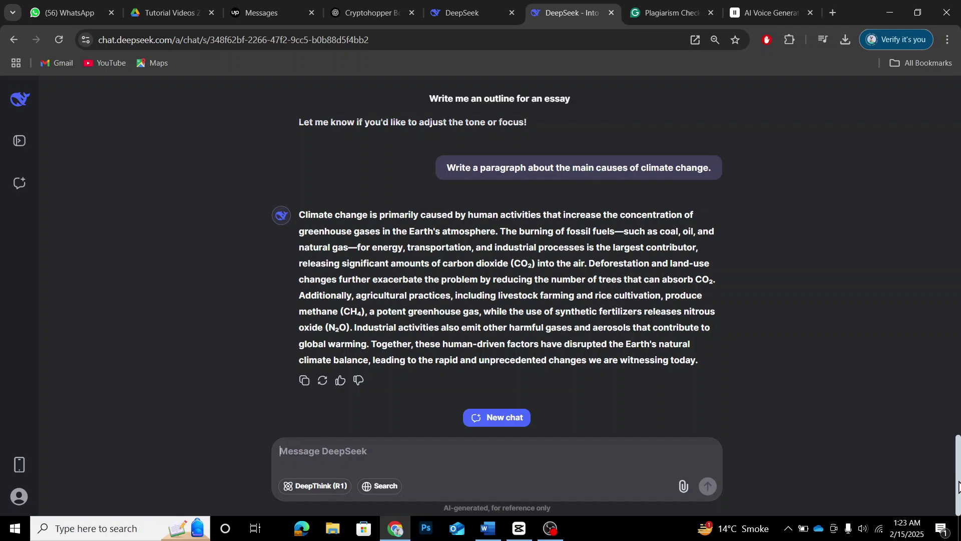
Step: Submit the prompt for a detailed paragraph on environmental, economic and social effects
click(527, 455)
text(Write a detailed paragraph on the environmental, economic, and social effects of climate change.)
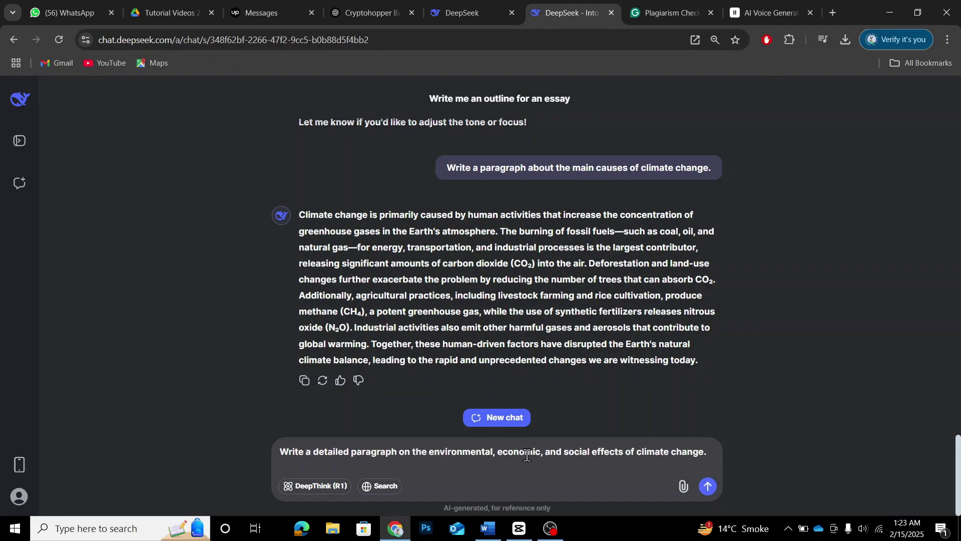
key(Return)
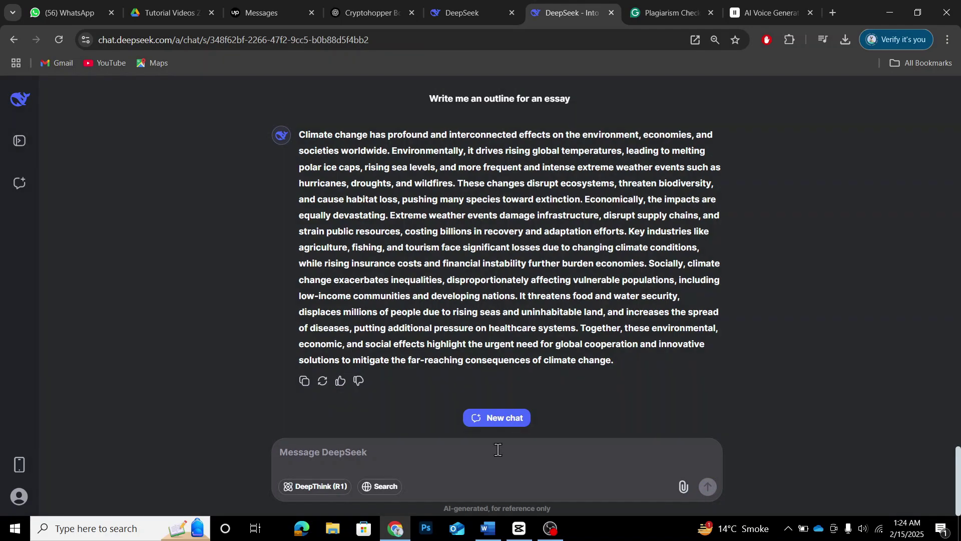
text(Write a paragraph on possible solutions to climate change.)
Step: Submit the prompt for a paragraph on possible climate change solutions
click(706, 490)
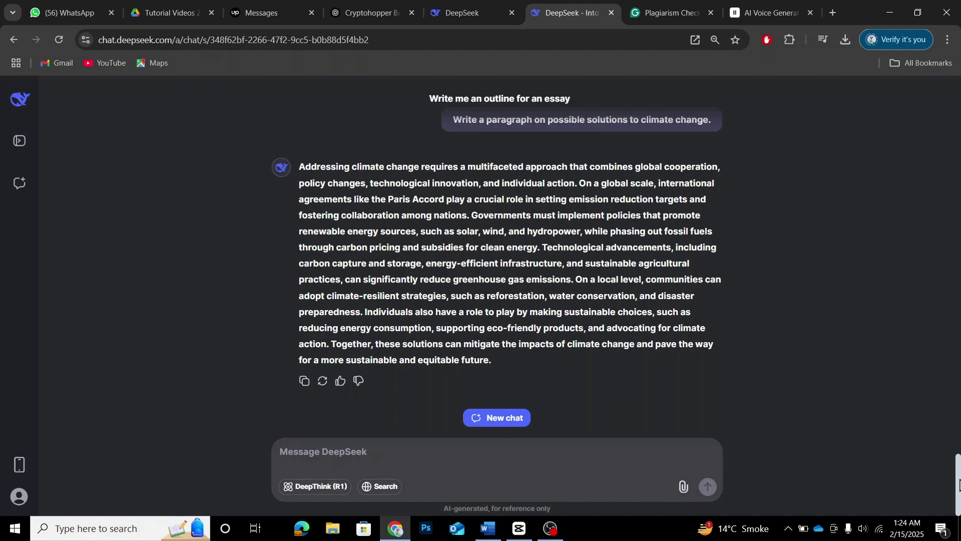
text(Write a strong conclusion summarizing the effects of climate change and possible solutions.)
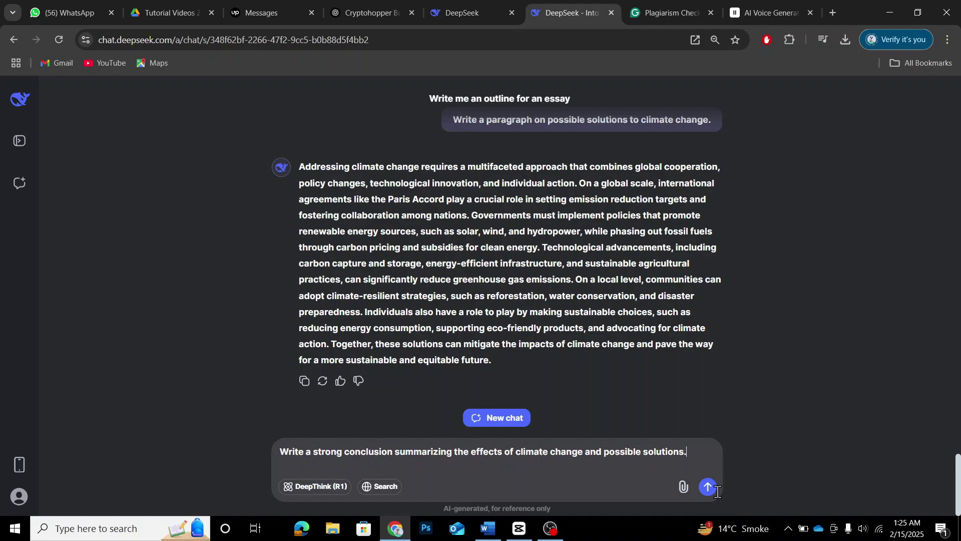
Step: Submit the prompt for a strong conclusion summarizing climate change effects and solutions
click(707, 487)
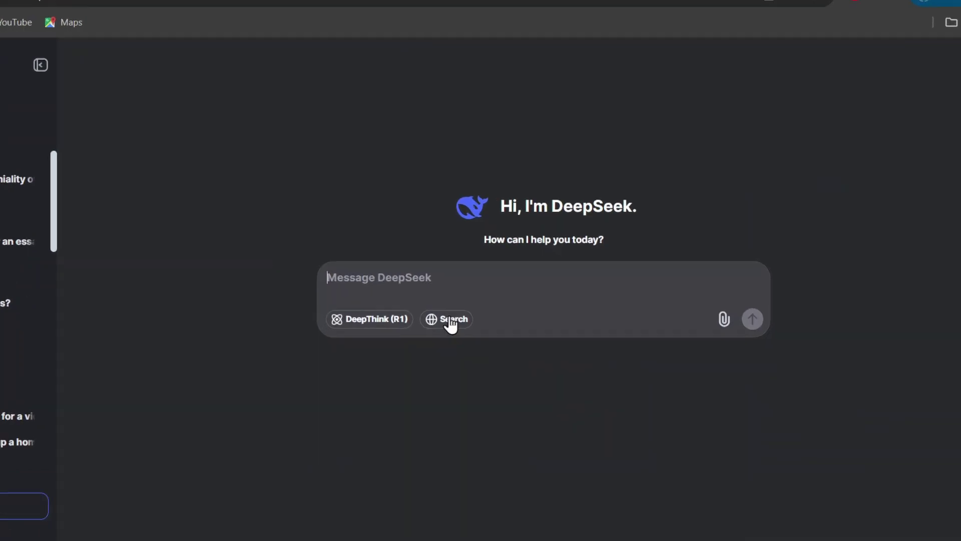
text(How do I cite a scientific journal in APA format?)
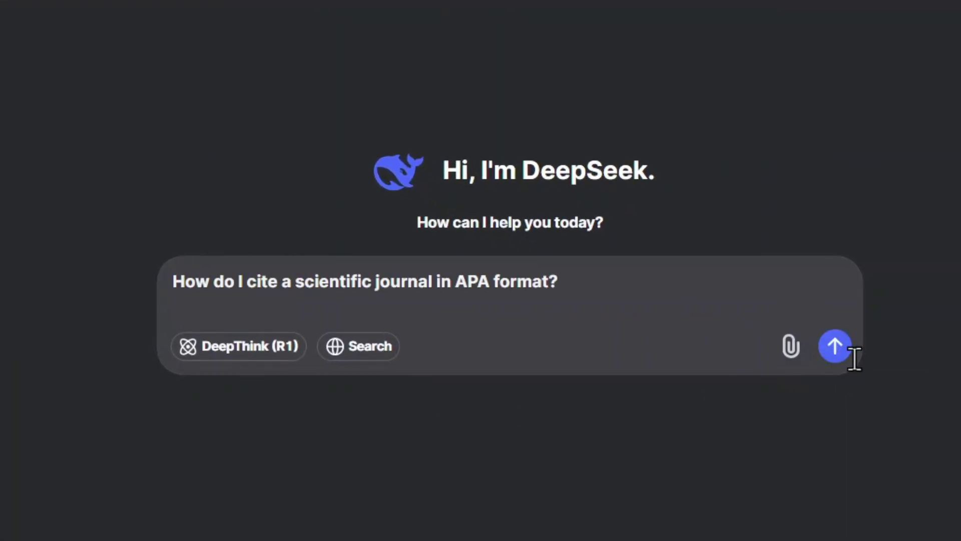
Step: Ask in a new chat how to cite a scientific journal in APA format, with examples
click(836, 348)
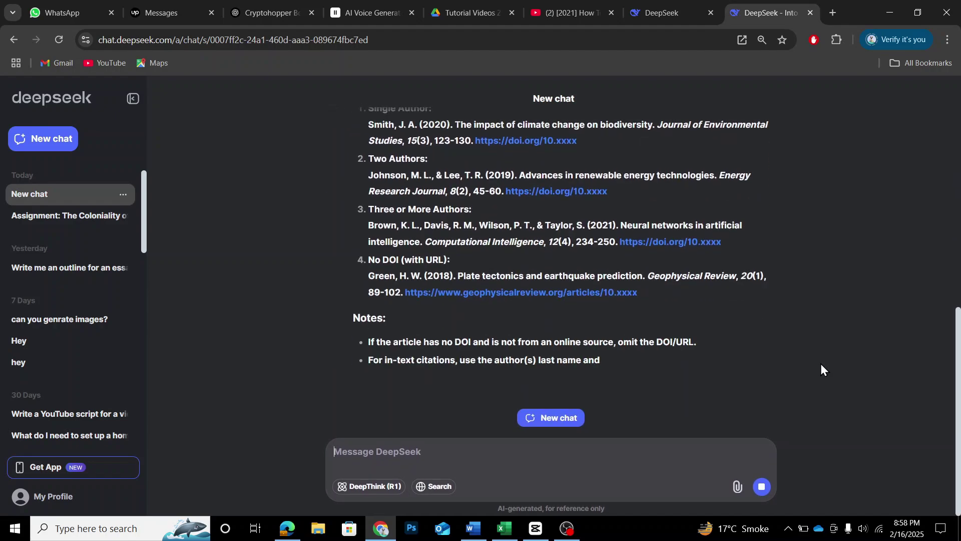
scroll(821, 364, up, 5)
scroll(820, 364, up, 5)
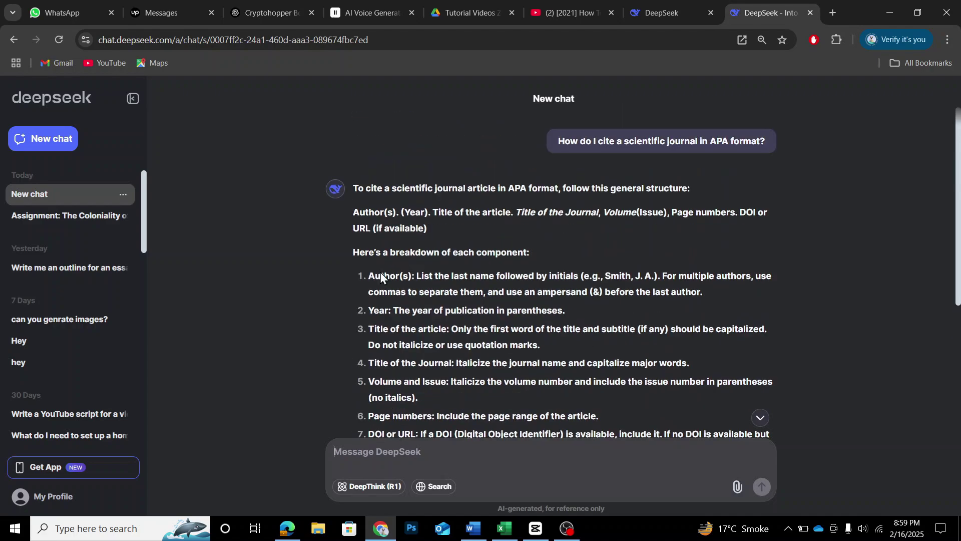
drag(420, 227, 339, 216)
scroll(341, 215, down, 4)
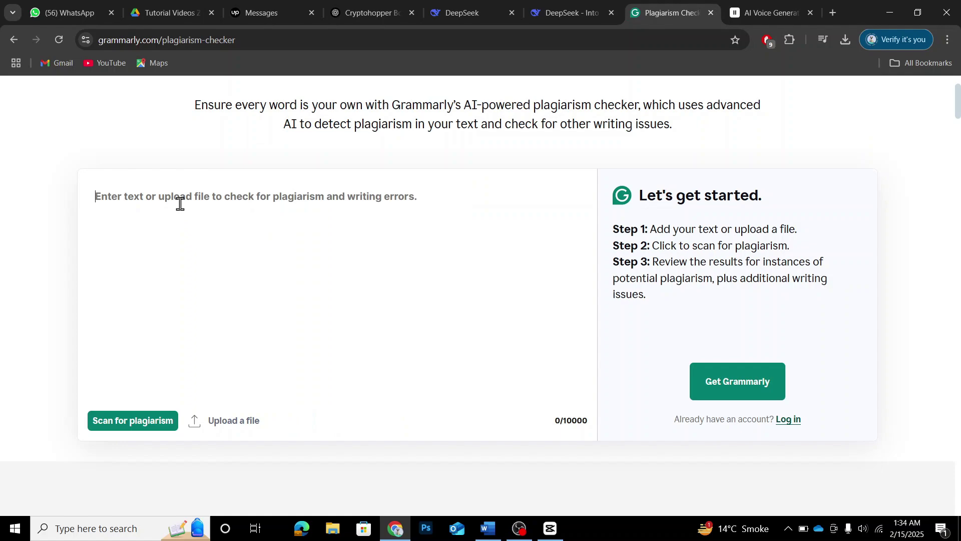
Step: Paste the climate-change effects paragraph into Grammarly and scan it for plagiarism
text(Climate change has profound and interconnected effects on the environment, economies, and societies worldwide. Environmentally, it drives rising global temperatures, leading to melting polar ice caps, rising sea levels, and more frequent and intense extreme weather events such as hurricanes, droughts, and wildfires. These changes disrupt ecosystems, threaten biodiversity, and cause habitat loss, pushing many species toward extinction. Economically, the impacts are equally devastating. Extreme weather events damage infrastructure, disrupt supply chains, and strain public resources, costing billions in recovery and adaptation efforts. Key industries like agriculture, fishing, and tourism face significant losses due to changing climate conditions, while rising insurance costs and financial instability further burden economies.)
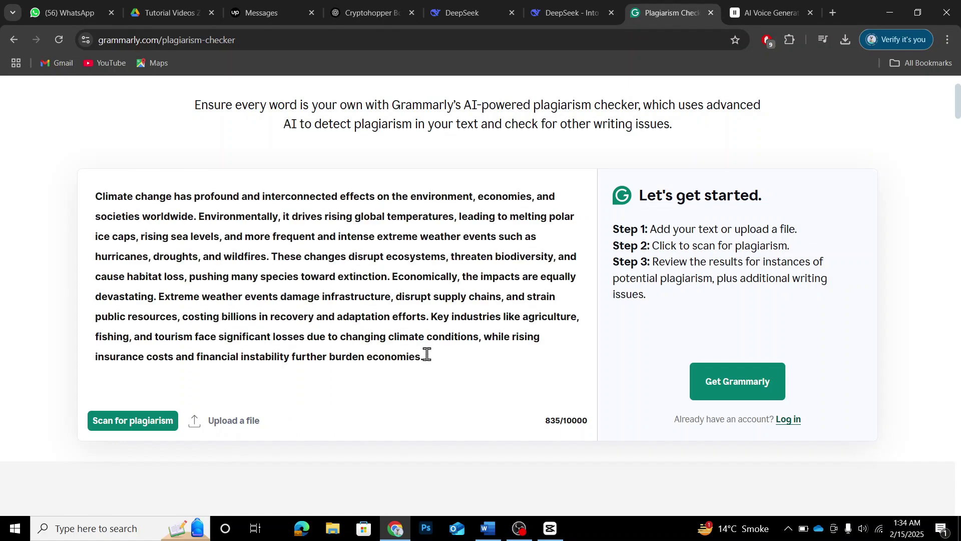
click(134, 423)
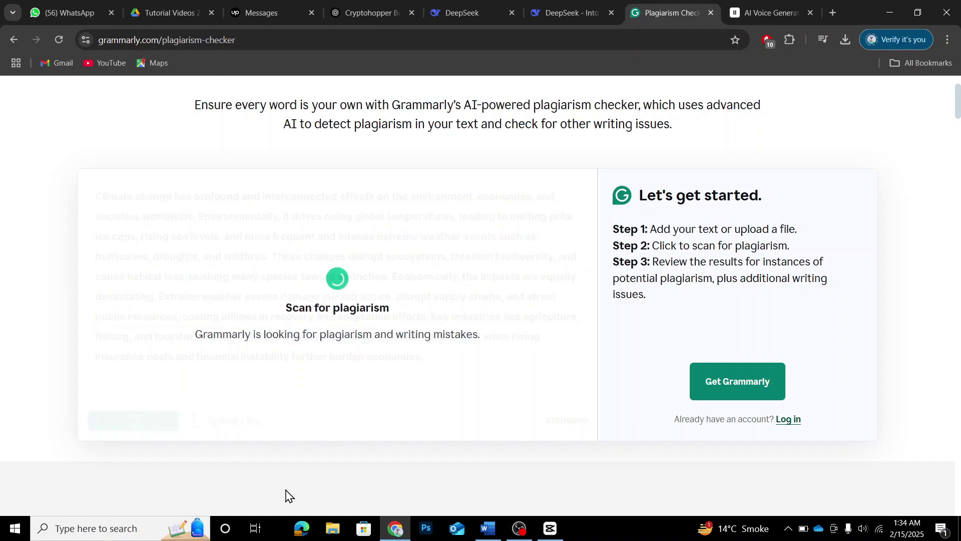